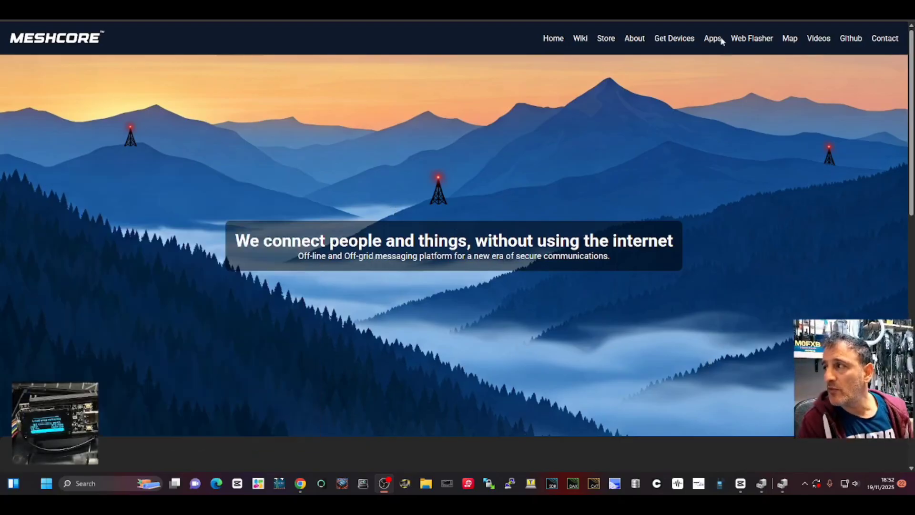
Go to the Web Flasher page and select Heltec v4 under Community Firmware
click(752, 39)
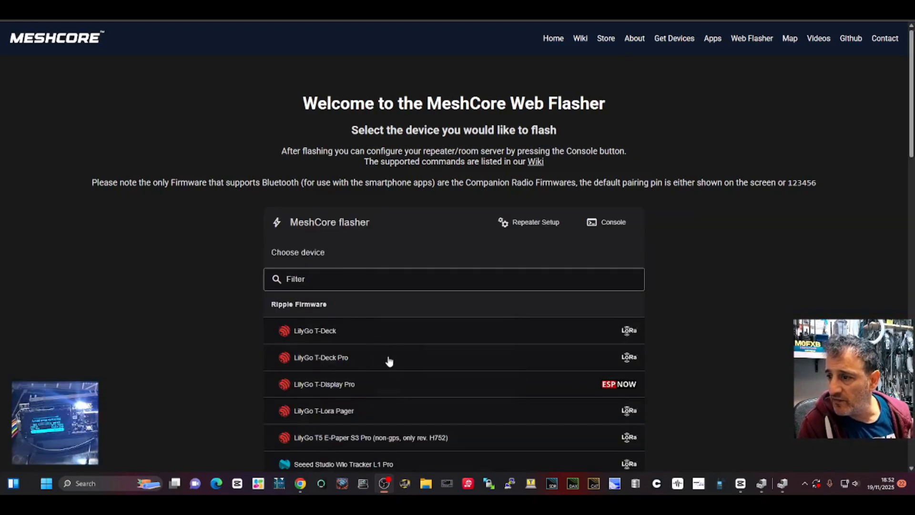
scroll(389, 361, down, 2)
scroll(400, 275, down, 4)
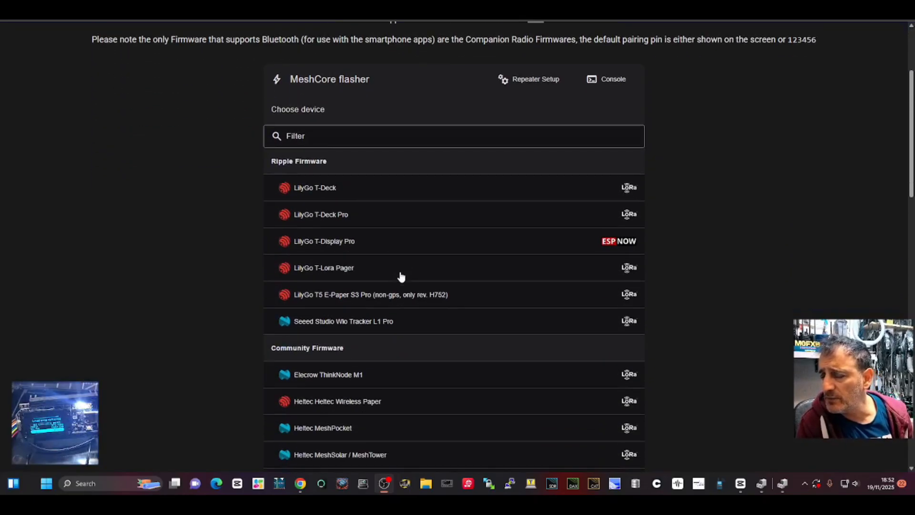
scroll(400, 277, down, 3)
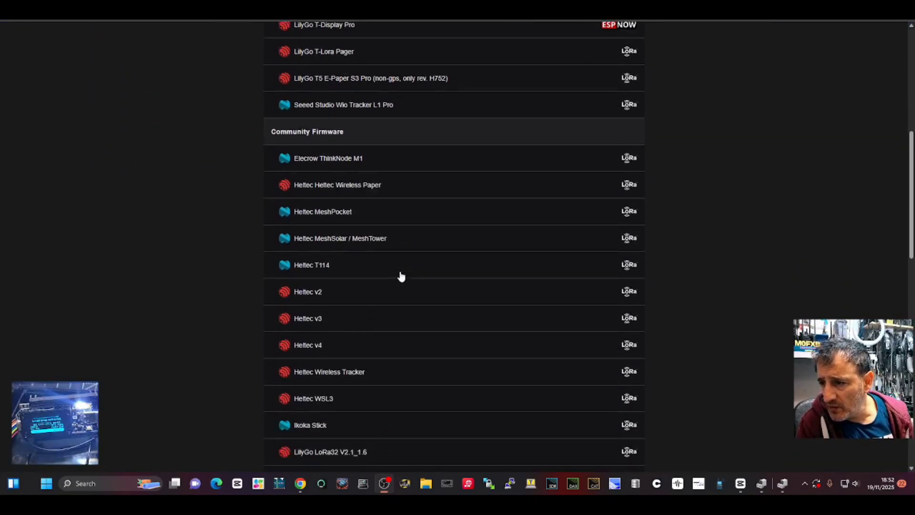
click(296, 274)
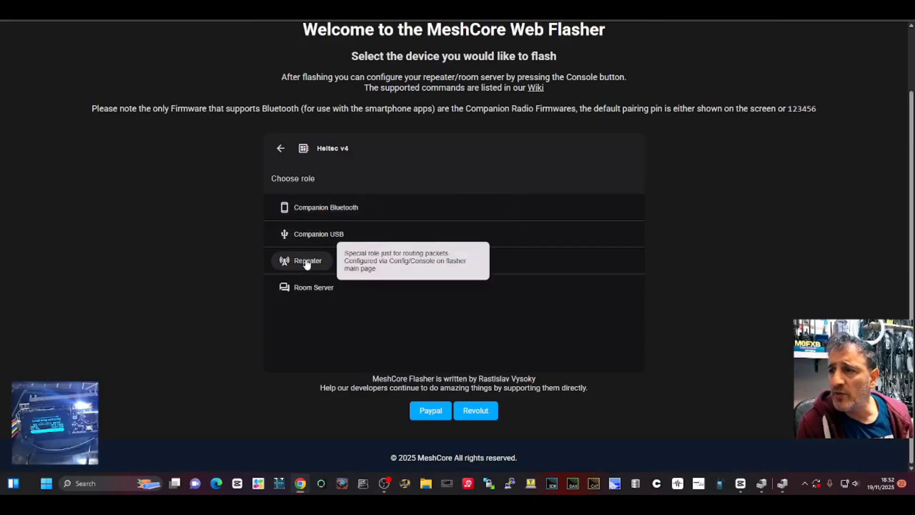
Choose the Repeater firmware role with Erase device enabled and start flashing
click(306, 260)
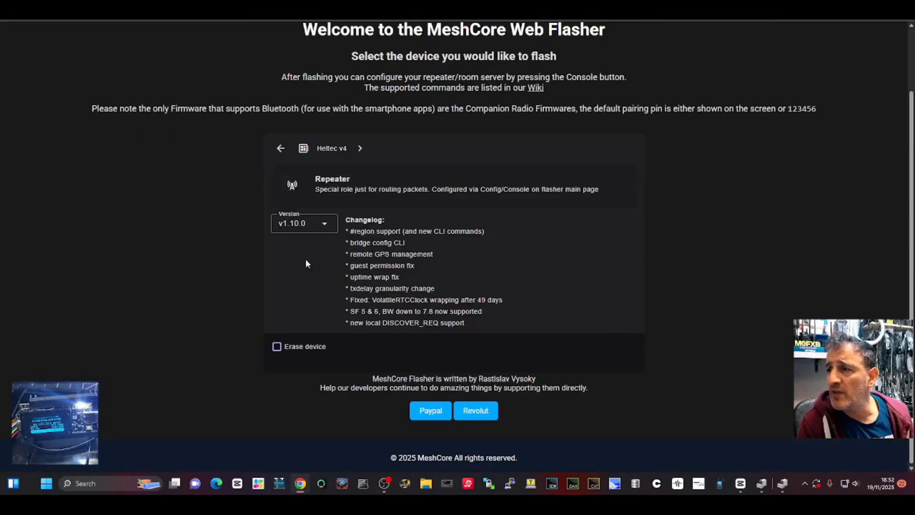
click(277, 346)
click(305, 392)
scroll(204, 143, down, 1)
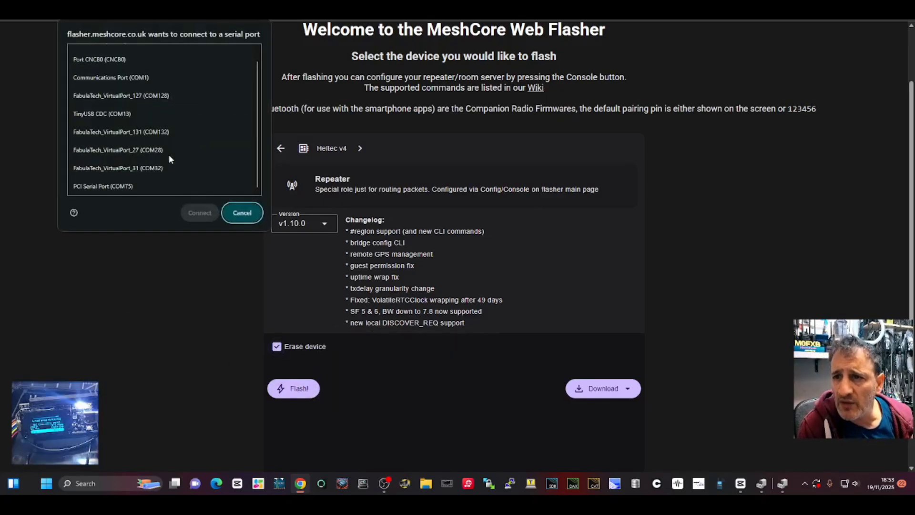
scroll(181, 154, up, 1)
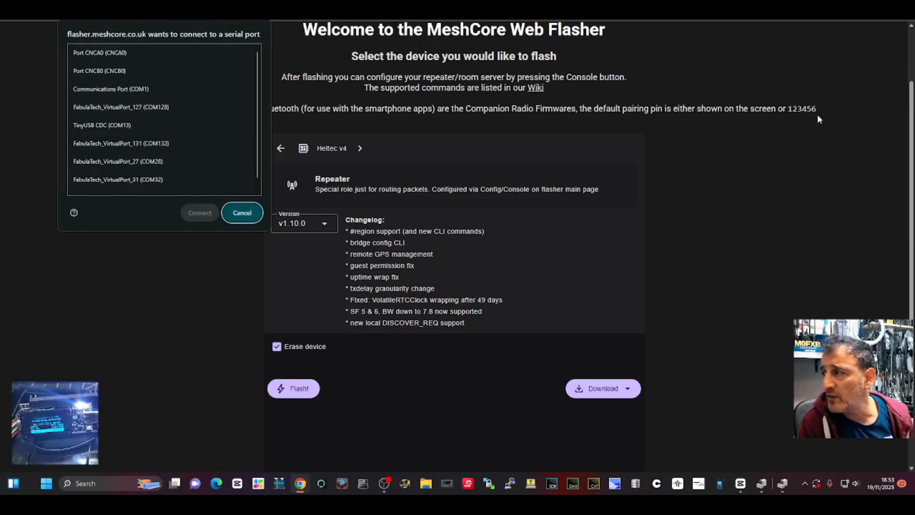
key(Escape)
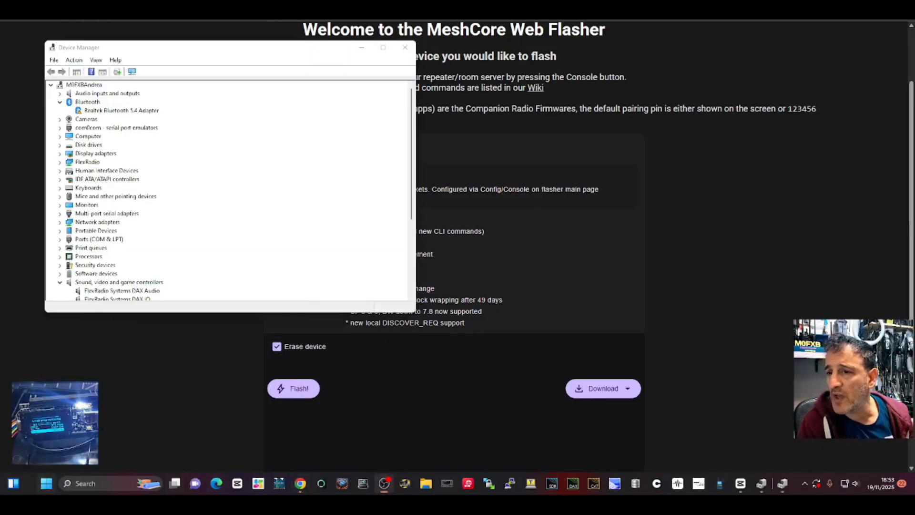
Check COM ports in Device Manager, then flash through the TinyUSB CDC (COM13) port
double_click(100, 239)
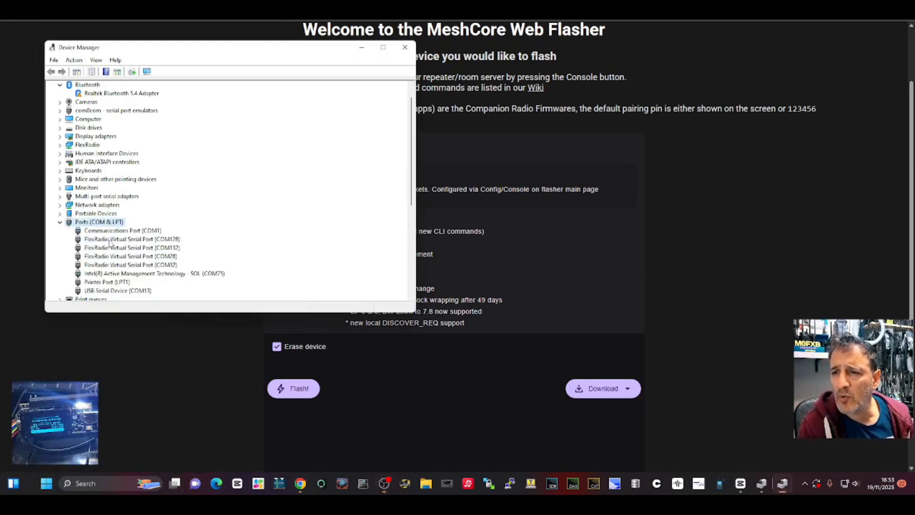
scroll(146, 271, down, 1)
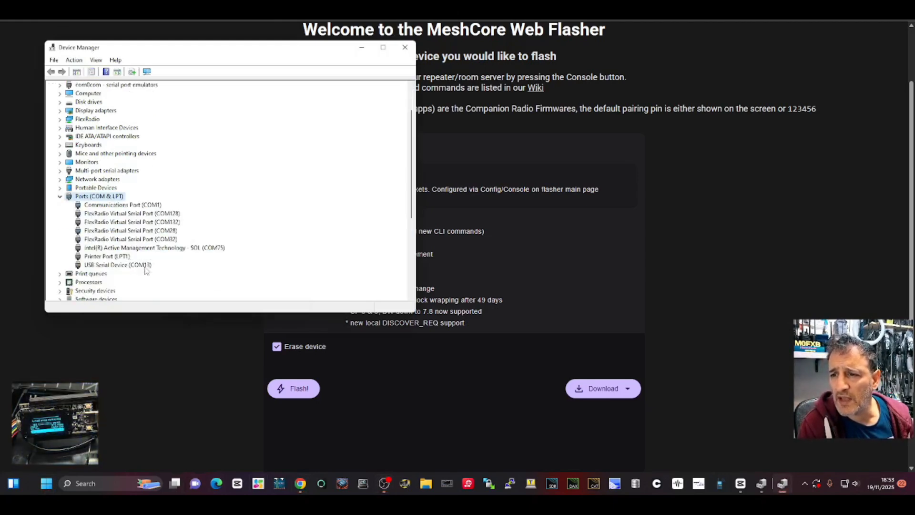
click(361, 48)
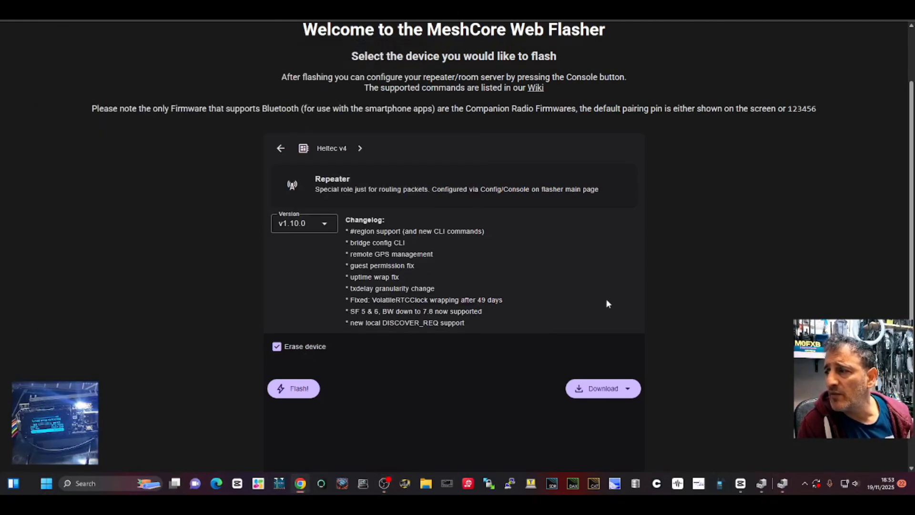
click(295, 387)
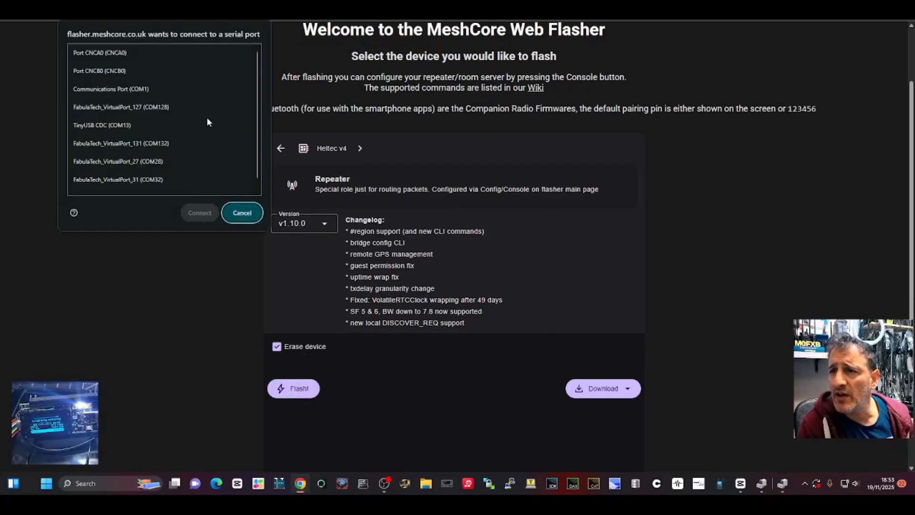
scroll(199, 120, down, 1)
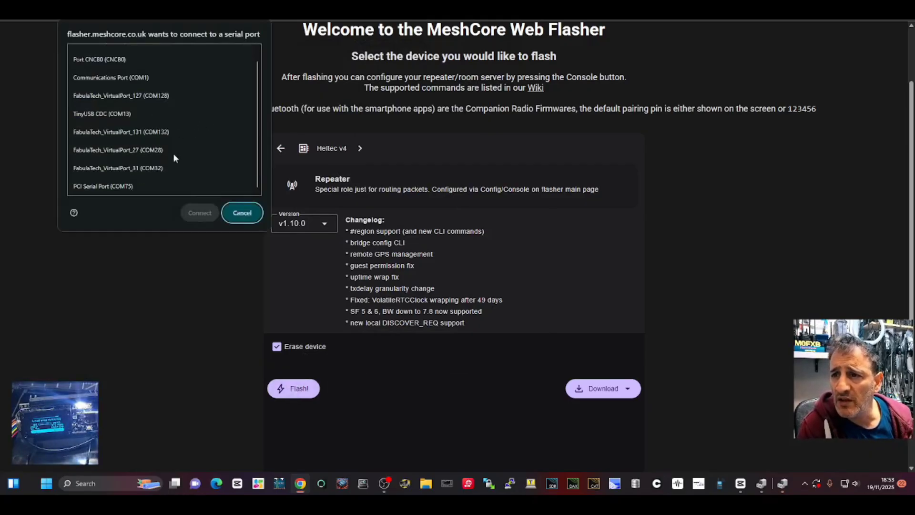
click(117, 118)
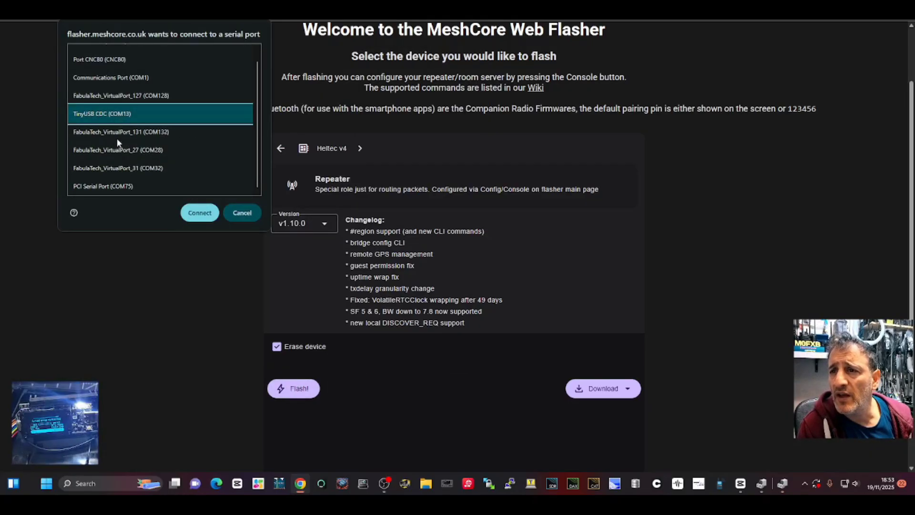
click(200, 213)
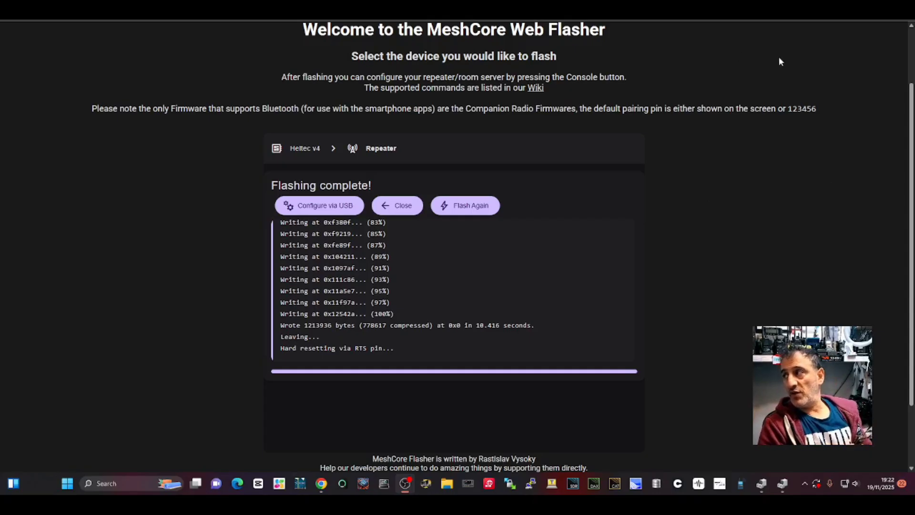
Return focus to the browser once Flashing complete is shown
click(672, 105)
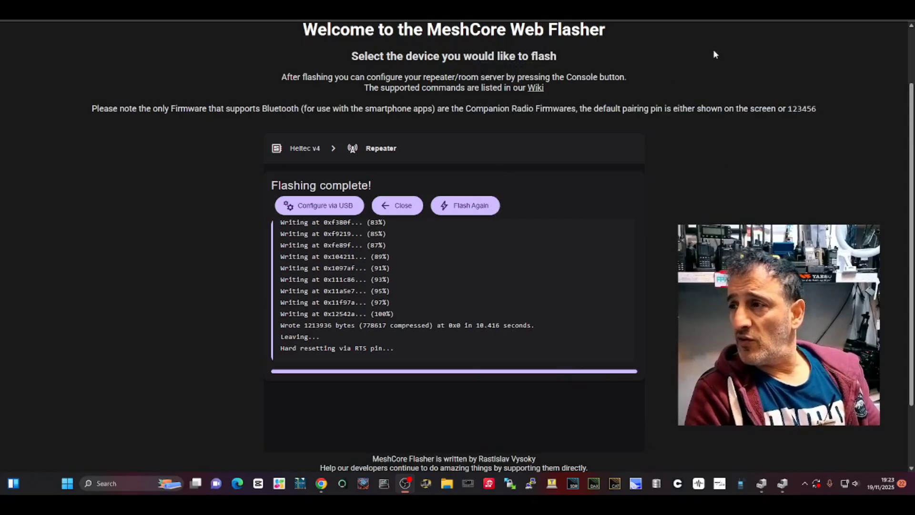
Open Configure via USB and connect to the repeater on TinyUSB CDC (COM16)
click(335, 209)
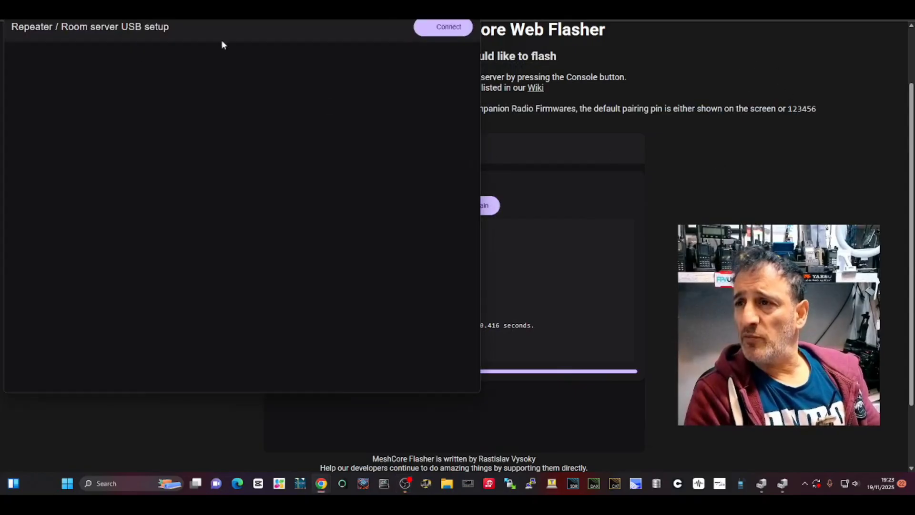
click(440, 31)
scroll(105, 164, down, 1)
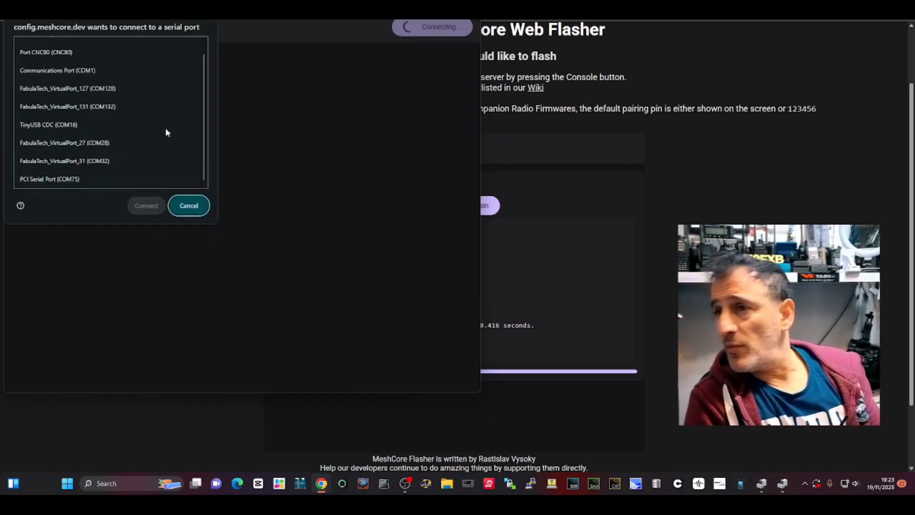
click(56, 125)
click(138, 206)
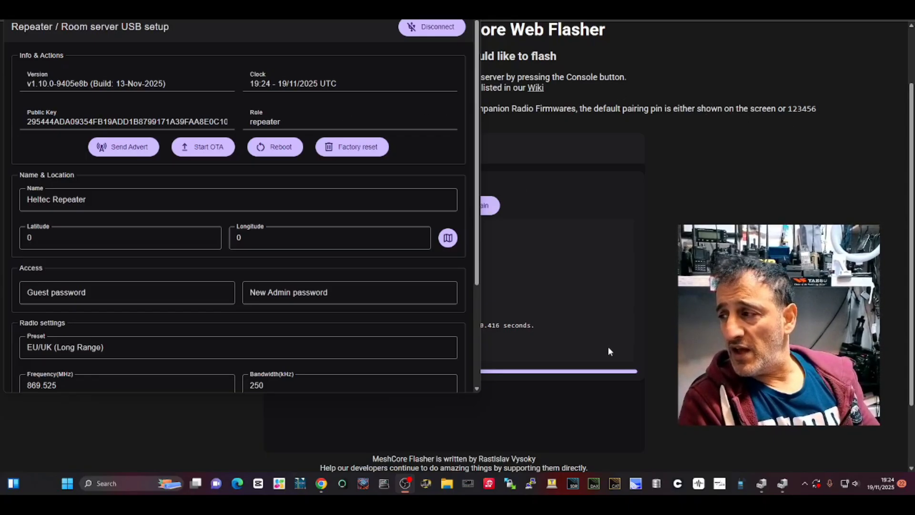
Enter 'LOFT REPEATER' in the Name field and prefix it with 'WESTO S MARE', fixing typos
click(100, 197)
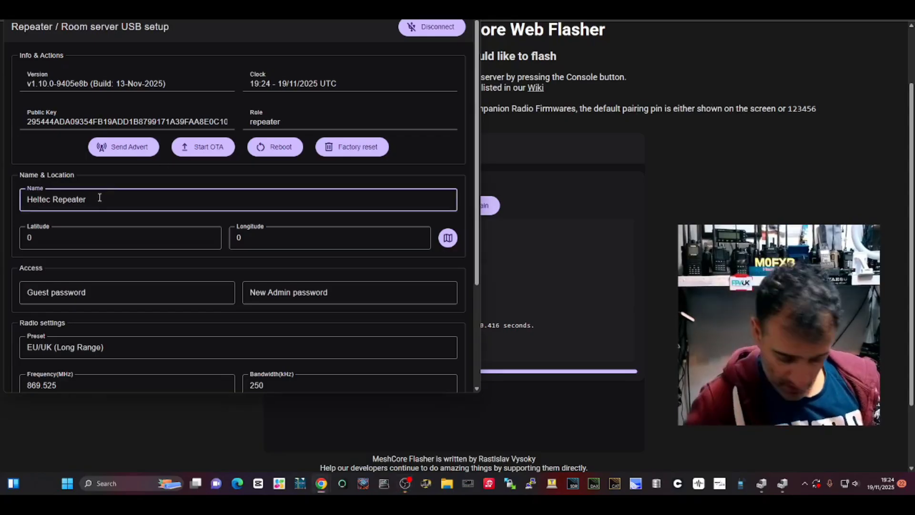
key(BackSpace)
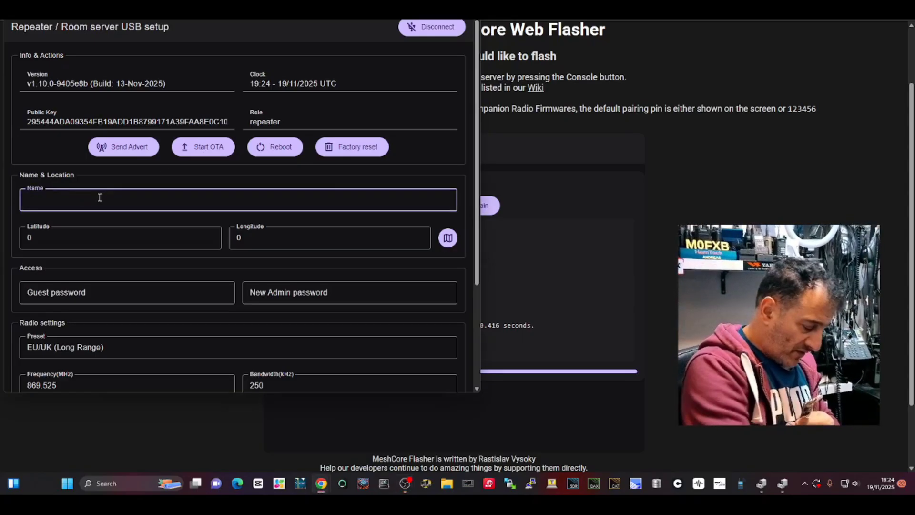
text(LOFT REPEA)
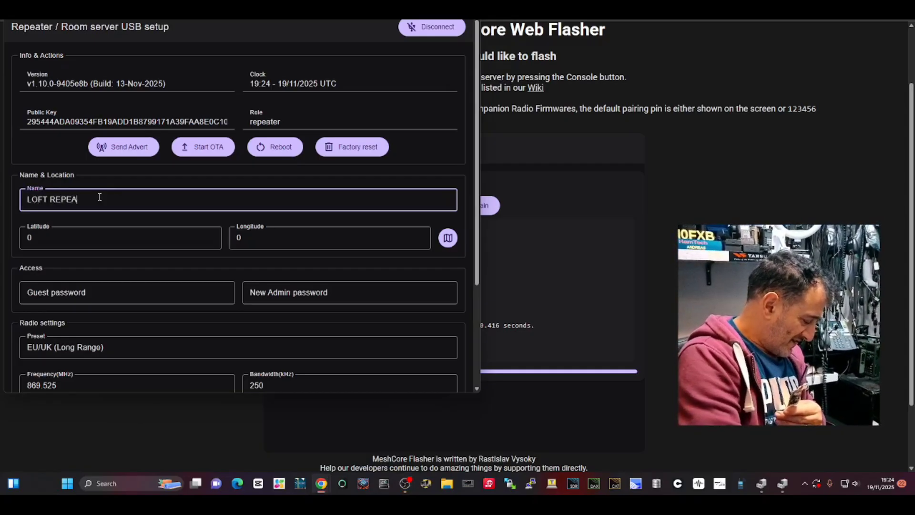
text(TER)
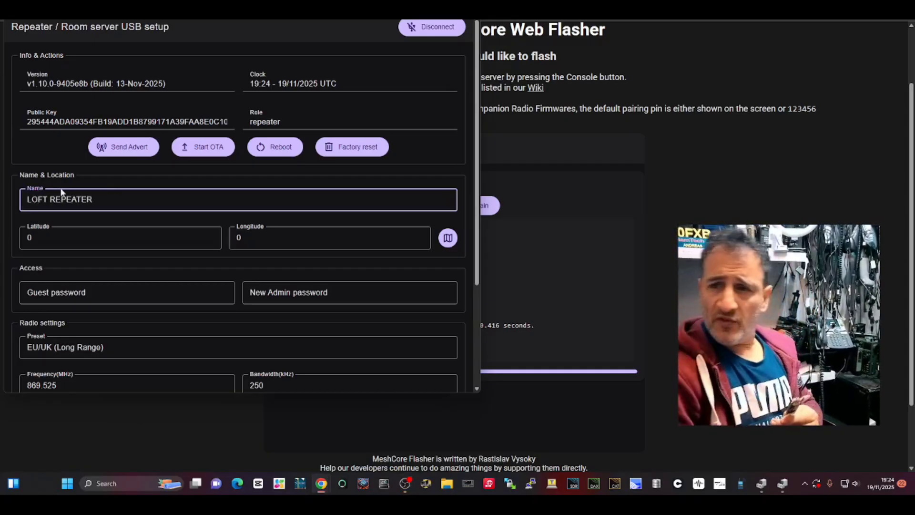
click(28, 199)
text(M)
text(ESTOB)
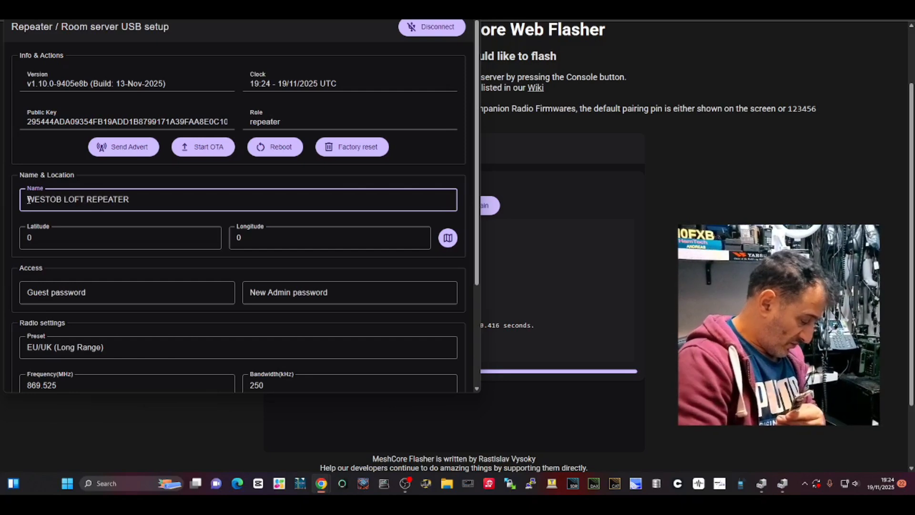
key(BackSpace)
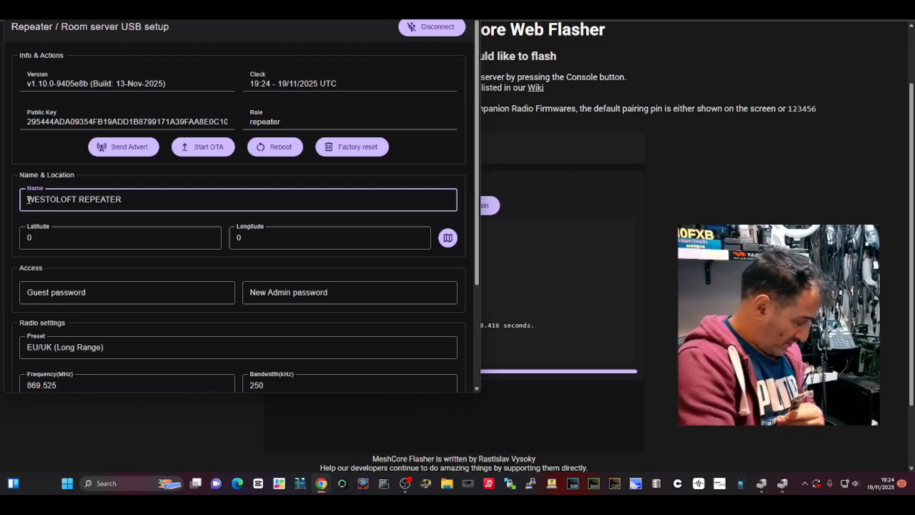
text(S)
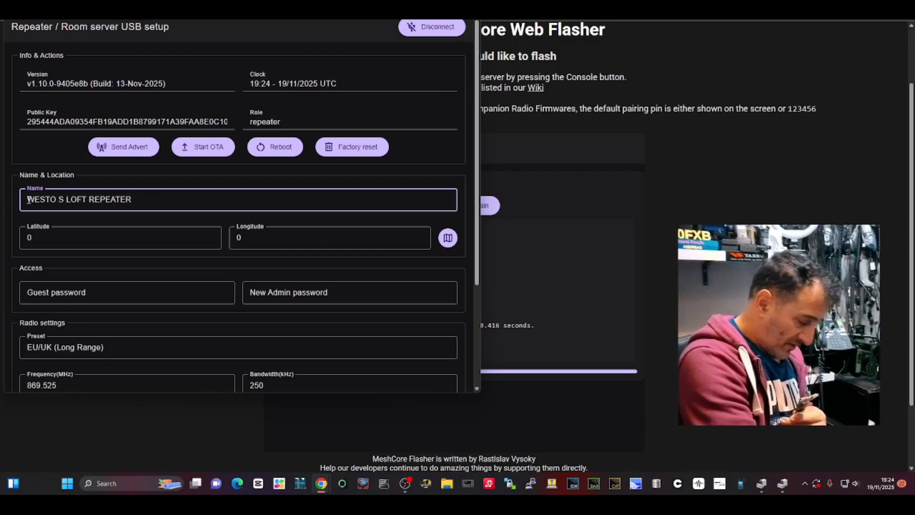
text( MARE)
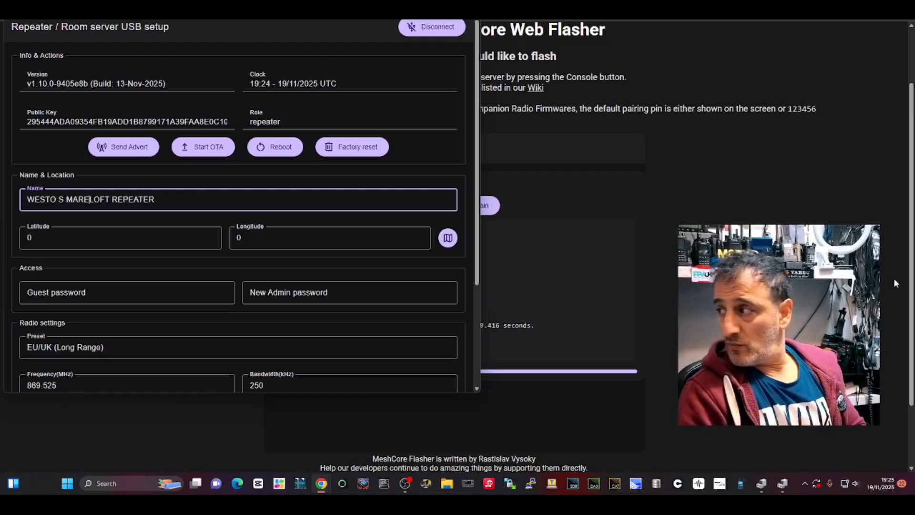
Choose the EU/UK (Narrow) radio preset and save the settings to the repeater
scroll(900, 252, down, 2)
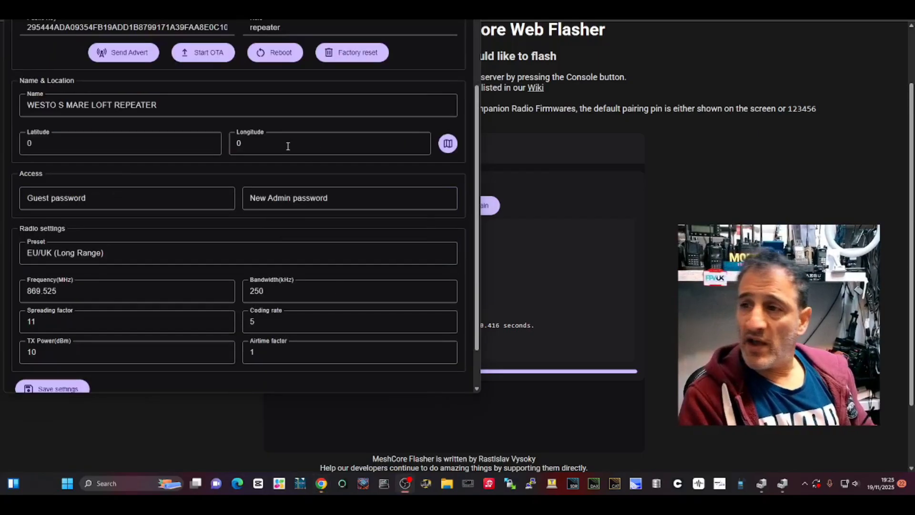
click(88, 254)
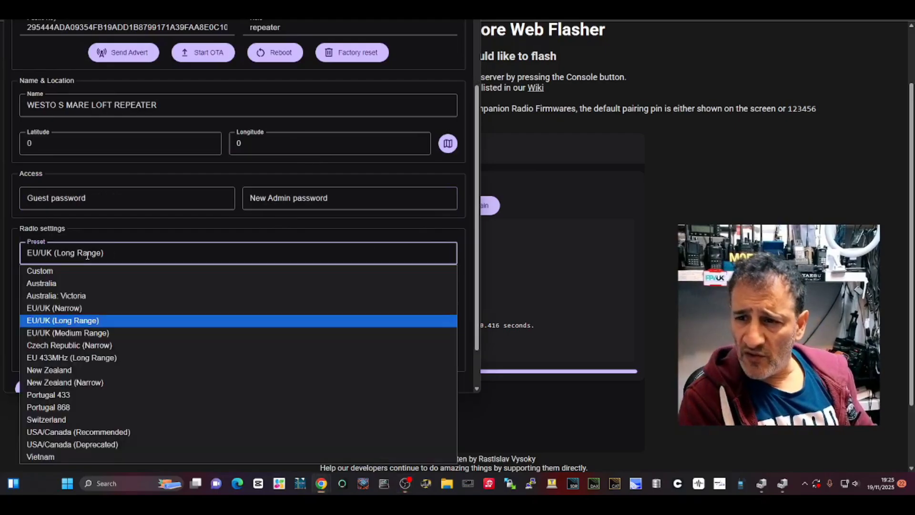
click(85, 308)
scroll(185, 221, down, 1)
click(62, 342)
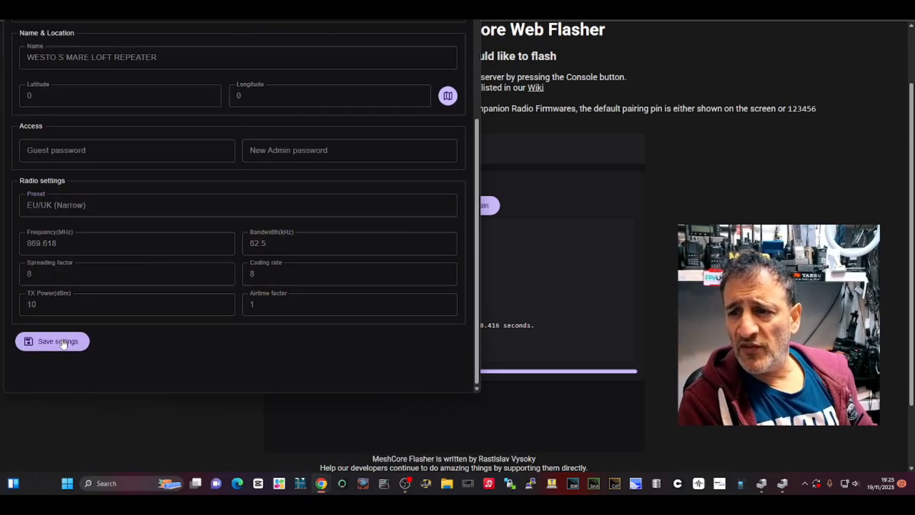
scroll(352, 62, up, 1)
scroll(352, 62, up, 3)
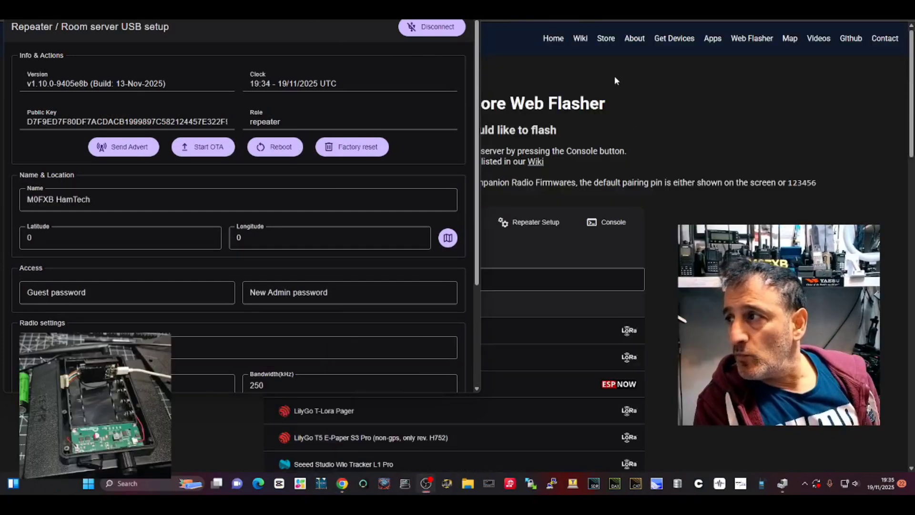
Open the map picker for the repeater's location coordinates
click(517, 105)
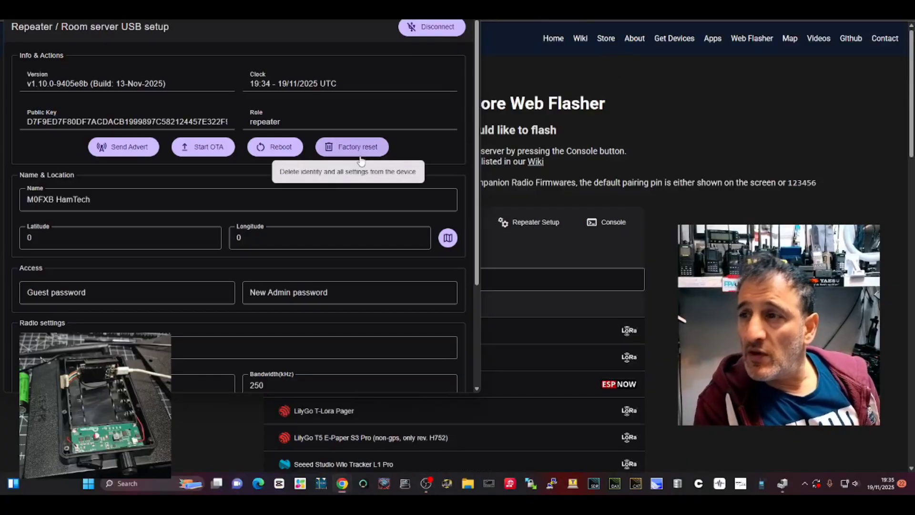
scroll(367, 170, down, 1)
scroll(367, 170, up, 1)
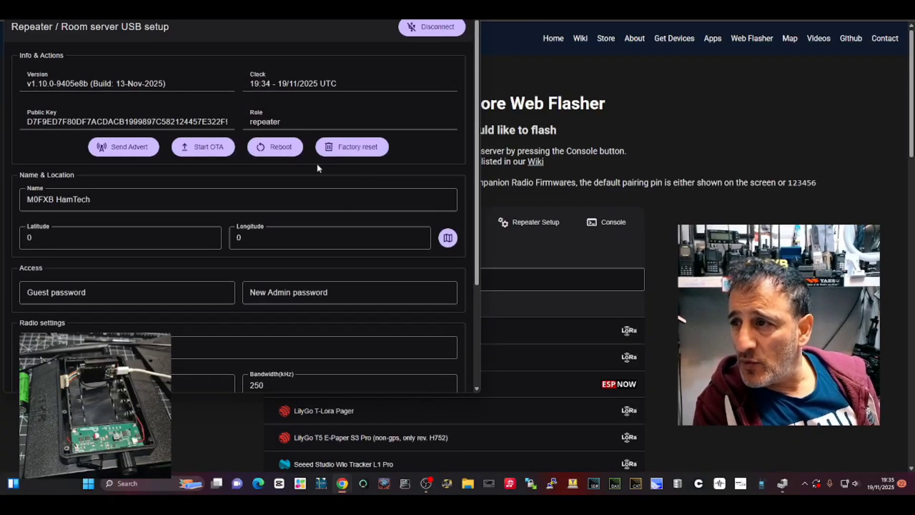
click(447, 237)
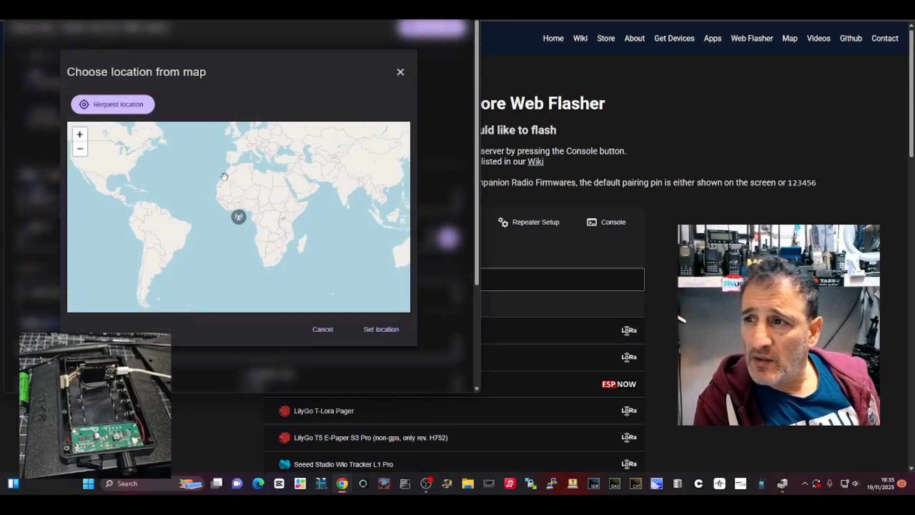
Pan and zoom the map to the UK and set latitude 51.61205, longitude -3.38379
scroll(255, 174, down, 1)
drag(265, 169, 295, 264)
scroll(295, 264, up, 1)
scroll(174, 187, up, 2)
scroll(343, 287, down, 1)
scroll(157, 147, up, 3)
scroll(157, 146, down, 3)
scroll(239, 217, up, 2)
scroll(239, 217, down, 2)
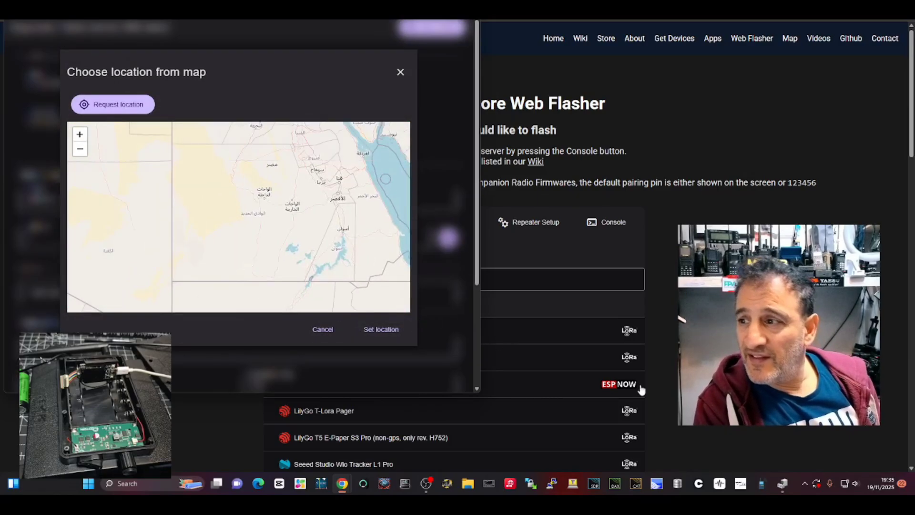
scroll(317, 216, up, 2)
scroll(316, 215, down, 4)
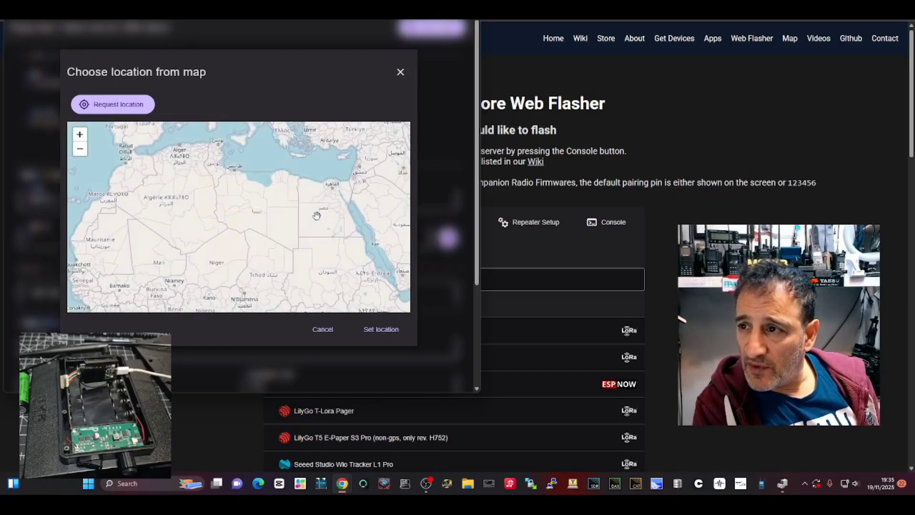
drag(153, 150, 280, 330)
drag(253, 186, 249, 256)
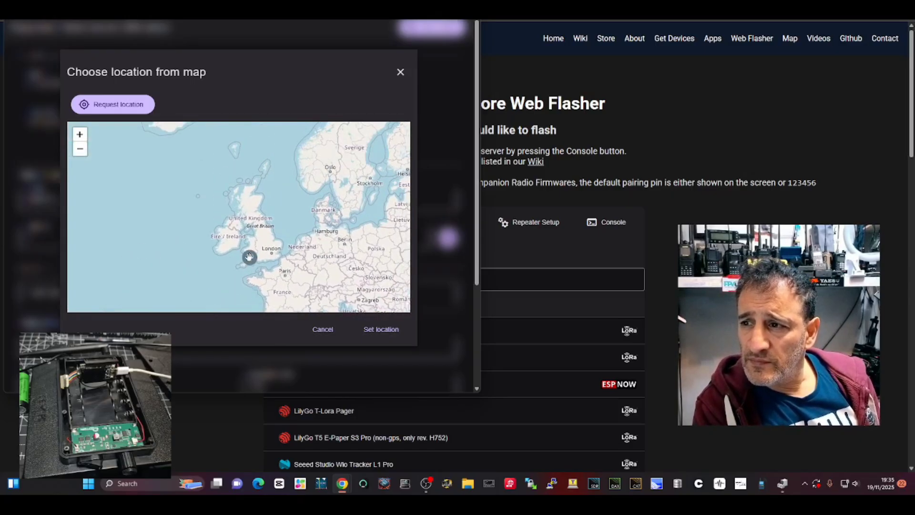
click(365, 330)
scroll(263, 223, down, 2)
Reselect EU/UK (Narrow), 869.618 MHz at 62.5 kHz, and save settings with the new location
click(112, 255)
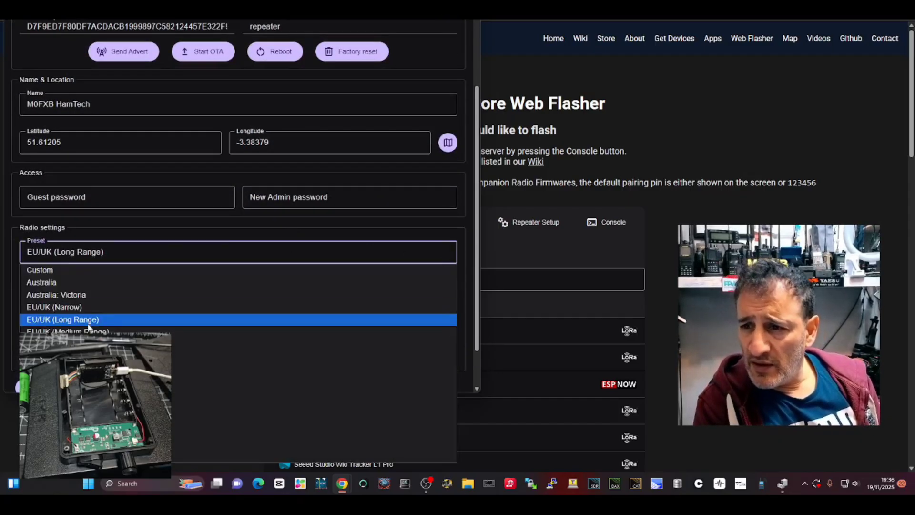
click(72, 306)
scroll(305, 246, down, 1)
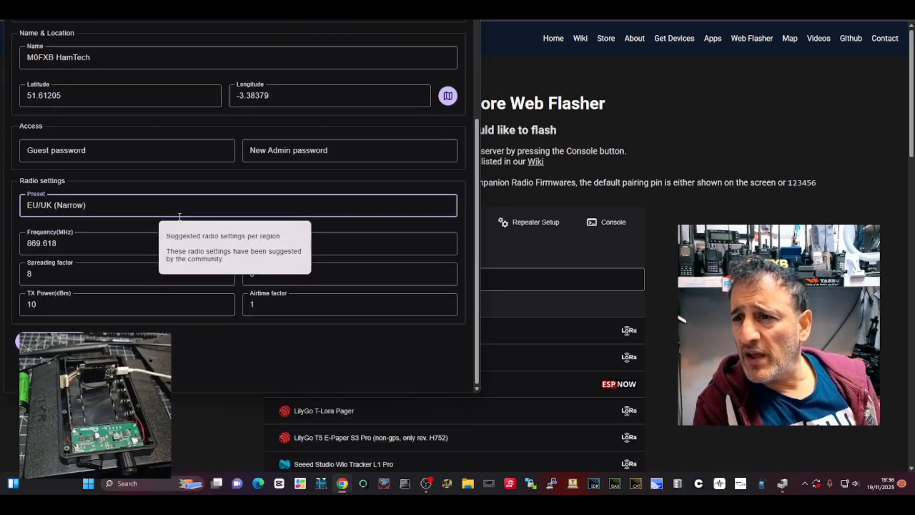
click(58, 339)
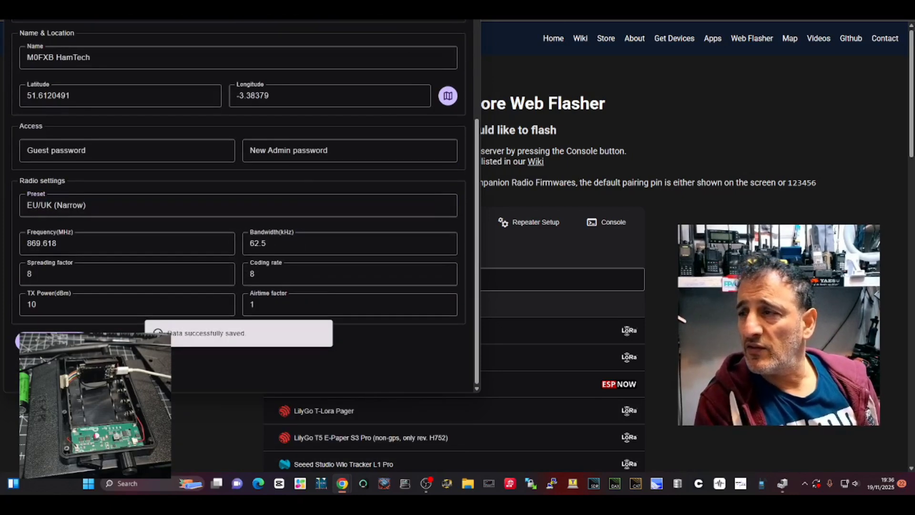